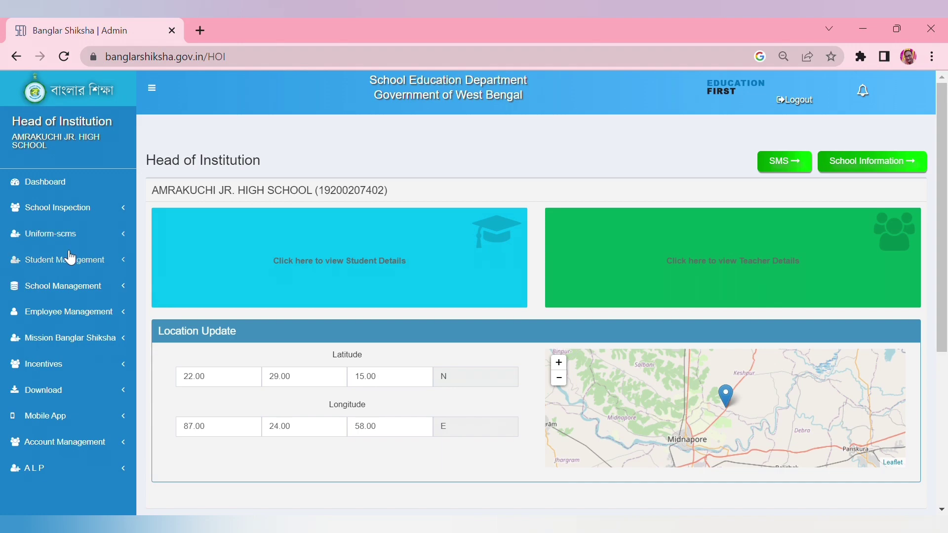
- Open Download Student's Information under Student Management, which shows an Under Maintenance notice
{"action": "left_click", "coordinate": [71, 265]}
{"action": "scroll", "coordinate": [71, 265], "scroll_direction": "down", "scroll_amount": 1}
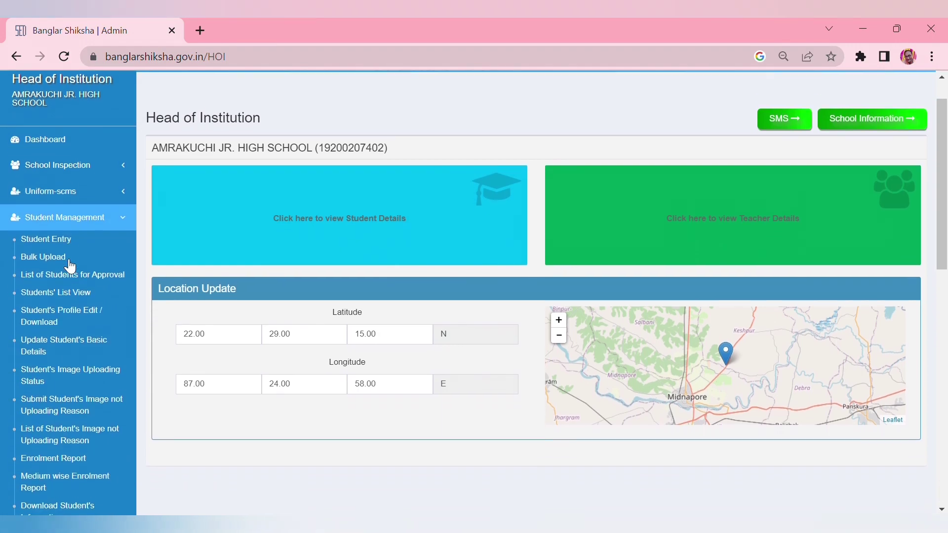
{"action": "scroll", "coordinate": [71, 266], "scroll_direction": "down", "scroll_amount": 2}
{"action": "scroll", "coordinate": [70, 266], "scroll_direction": "down", "scroll_amount": 1}
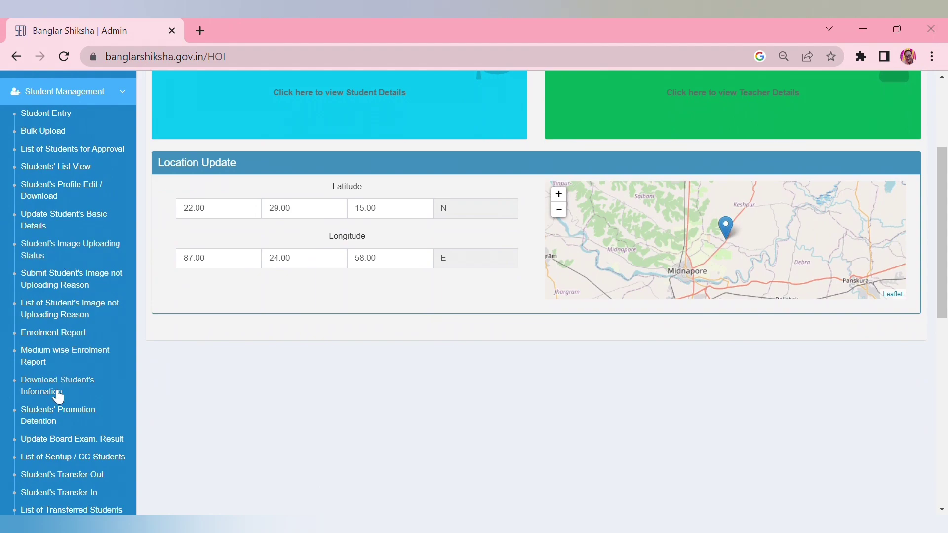
{"action": "left_click", "coordinate": [58, 395]}
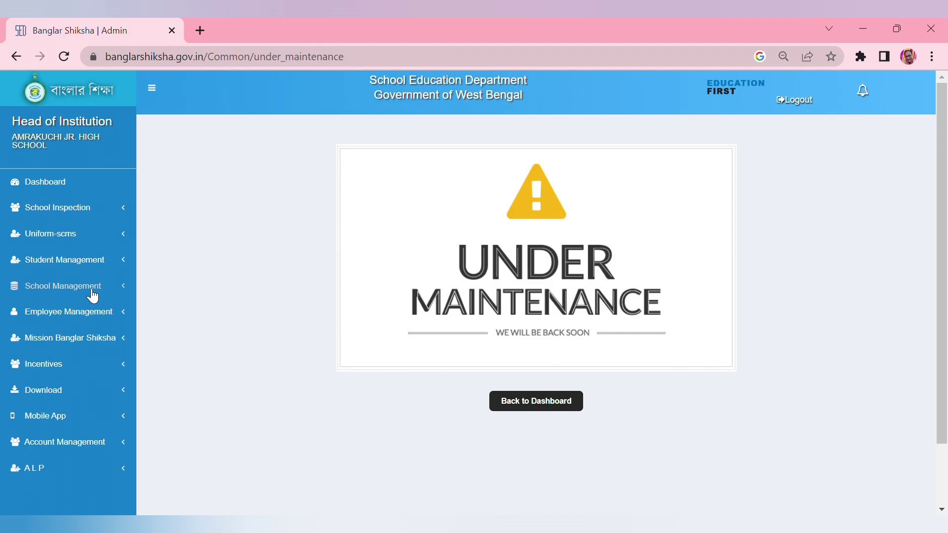
- Open Students' List View from Student Management to show the 2023 List of Students
{"action": "left_click", "coordinate": [68, 265]}
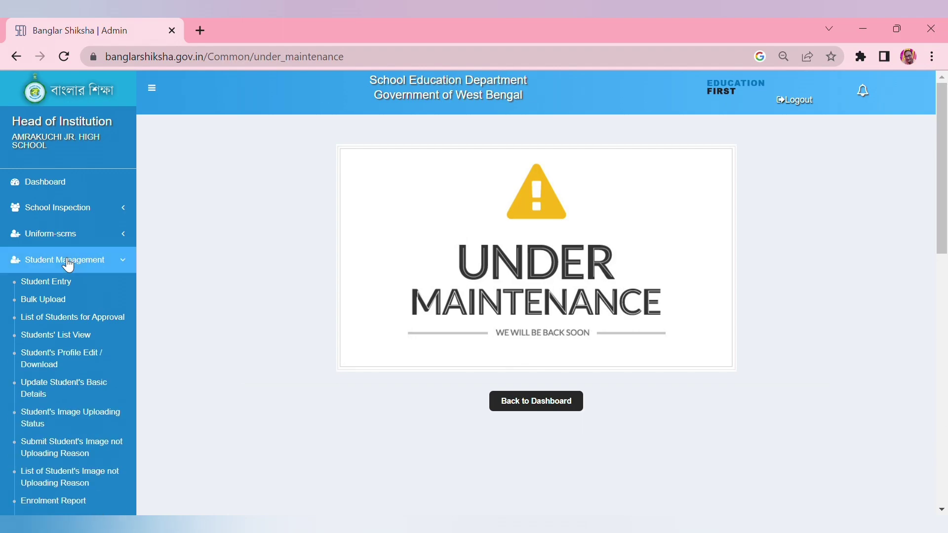
{"action": "scroll", "coordinate": [69, 266], "scroll_direction": "down", "scroll_amount": 2}
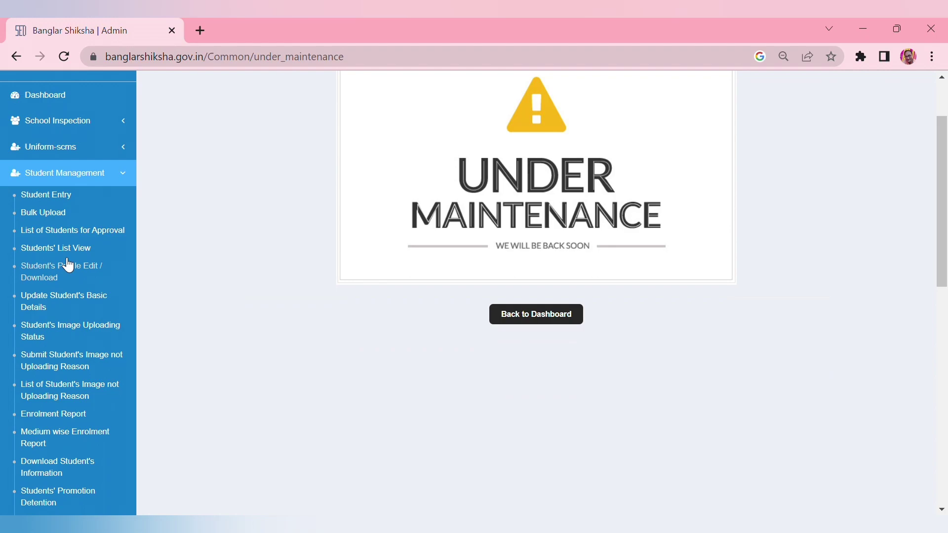
{"action": "left_click", "coordinate": [68, 265]}
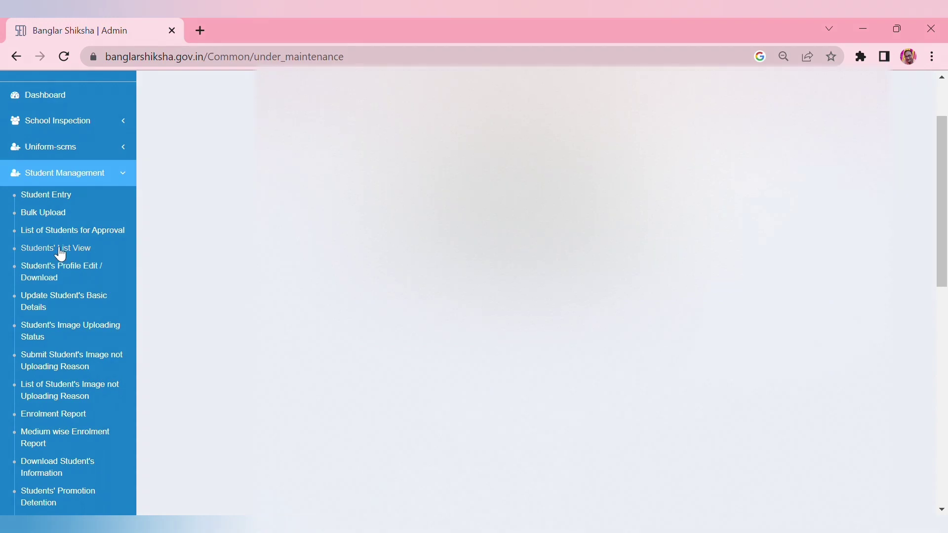
{"action": "left_click", "coordinate": [61, 249]}
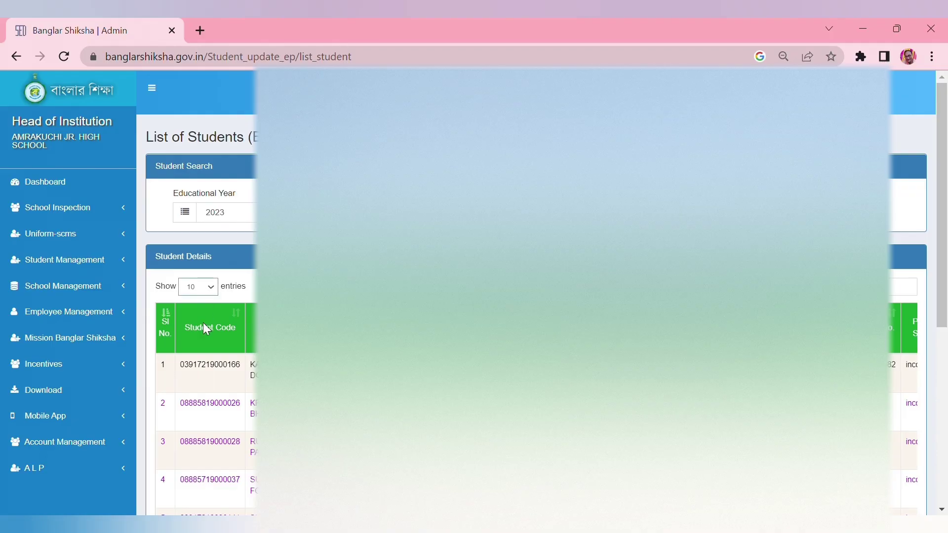
- Show 100 entries per page, then scroll through the student table and back to the top
{"action": "left_click", "coordinate": [223, 290]}
{"action": "left_click", "coordinate": [198, 330]}
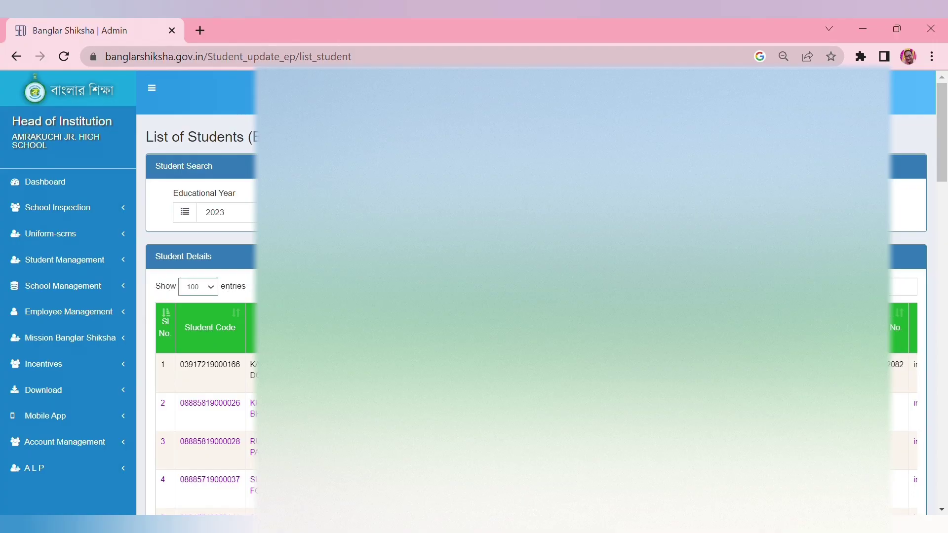
{"action": "scroll", "coordinate": [207, 296], "scroll_direction": "down", "scroll_amount": 4}
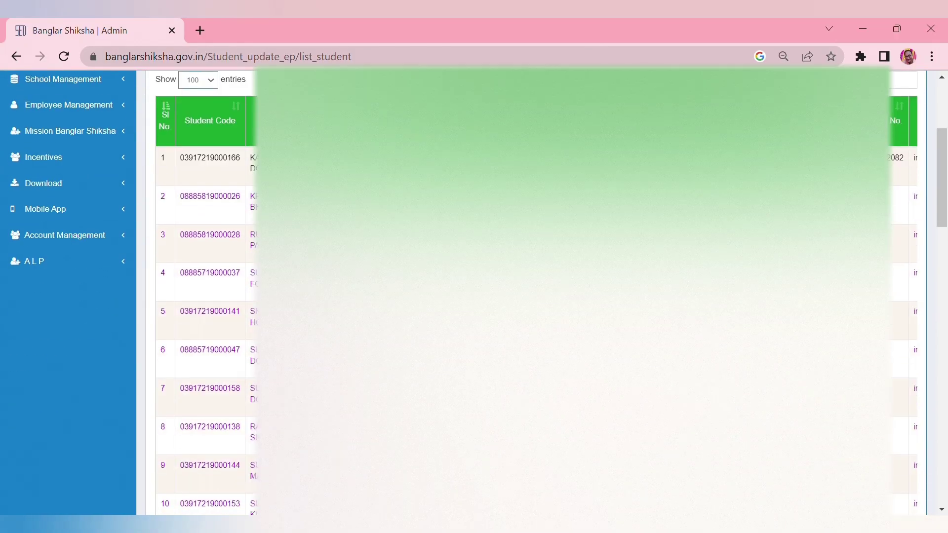
{"action": "scroll", "coordinate": [207, 296], "scroll_direction": "down", "scroll_amount": 2}
{"action": "scroll", "coordinate": [208, 296], "scroll_direction": "down", "scroll_amount": 7}
{"action": "scroll", "coordinate": [207, 296], "scroll_direction": "down", "scroll_amount": 5}
{"action": "scroll", "coordinate": [494, 296], "scroll_direction": "down", "scroll_amount": 10}
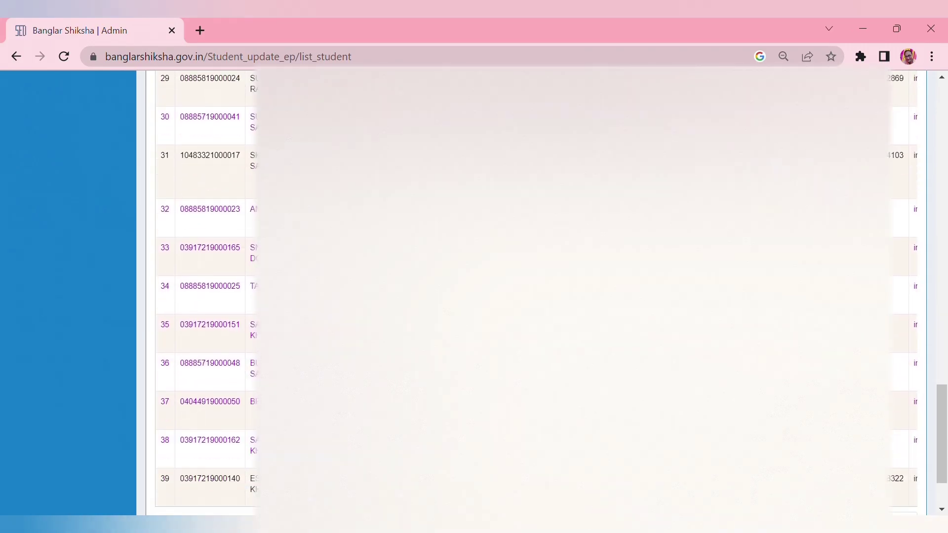
{"action": "scroll", "coordinate": [493, 296], "scroll_direction": "down", "scroll_amount": 2}
{"action": "scroll", "coordinate": [494, 297], "scroll_direction": "up", "scroll_amount": 7}
{"action": "scroll", "coordinate": [493, 296], "scroll_direction": "up", "scroll_amount": 3}
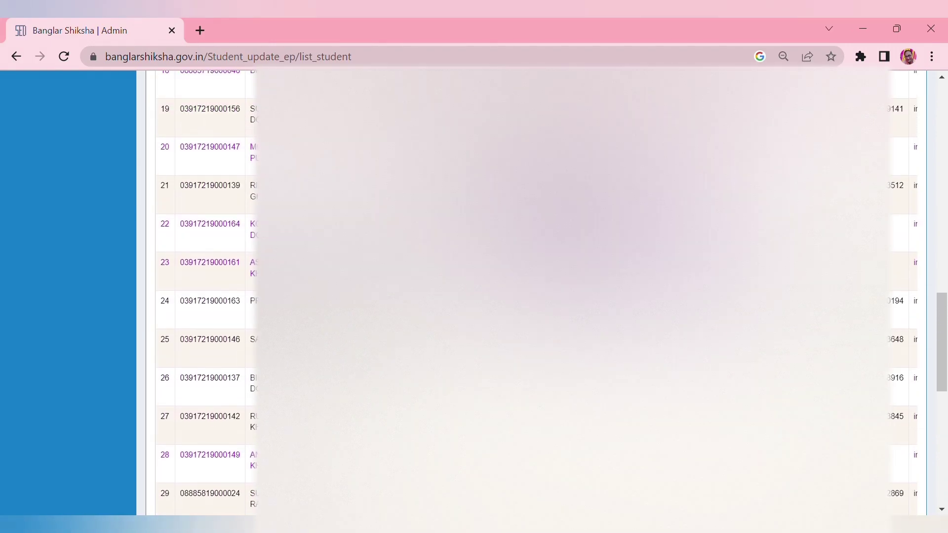
{"action": "scroll", "coordinate": [493, 296], "scroll_direction": "up", "scroll_amount": 1}
{"action": "scroll", "coordinate": [493, 296], "scroll_direction": "up", "scroll_amount": 7}
{"action": "scroll", "coordinate": [494, 296], "scroll_direction": "up", "scroll_amount": 5}
{"action": "scroll", "coordinate": [143, 222], "scroll_direction": "up", "scroll_amount": 2}
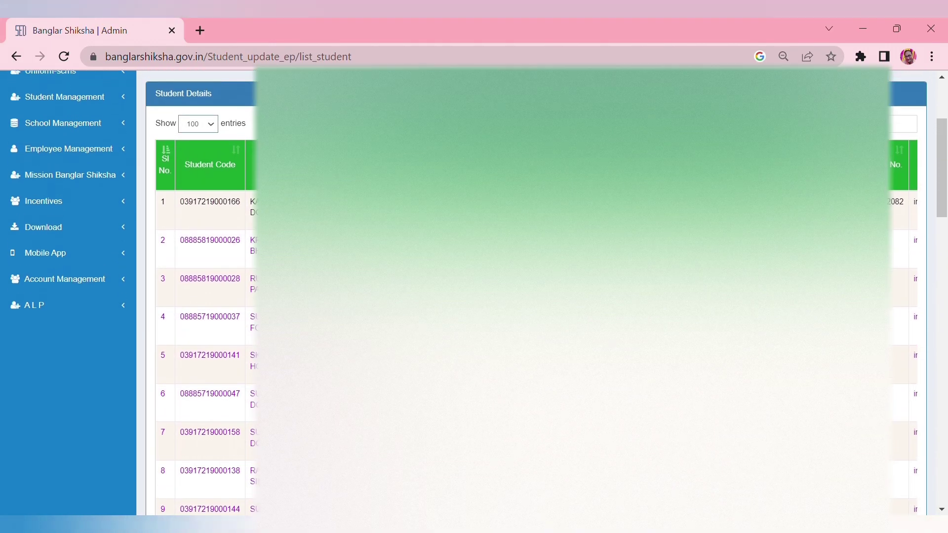
{"action": "scroll", "coordinate": [143, 222], "scroll_direction": "up", "scroll_amount": 1}
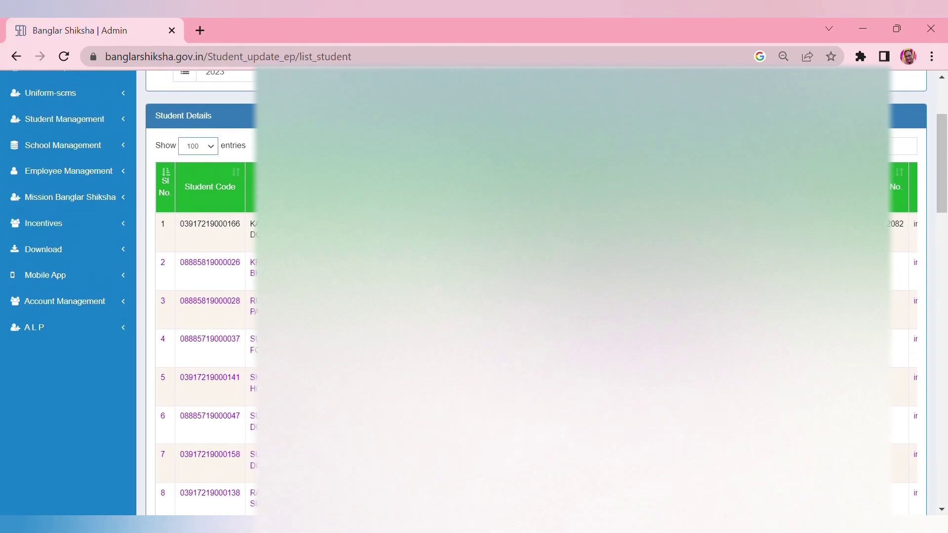
{"action": "scroll", "coordinate": [197, 296], "scroll_direction": "up", "scroll_amount": 3}
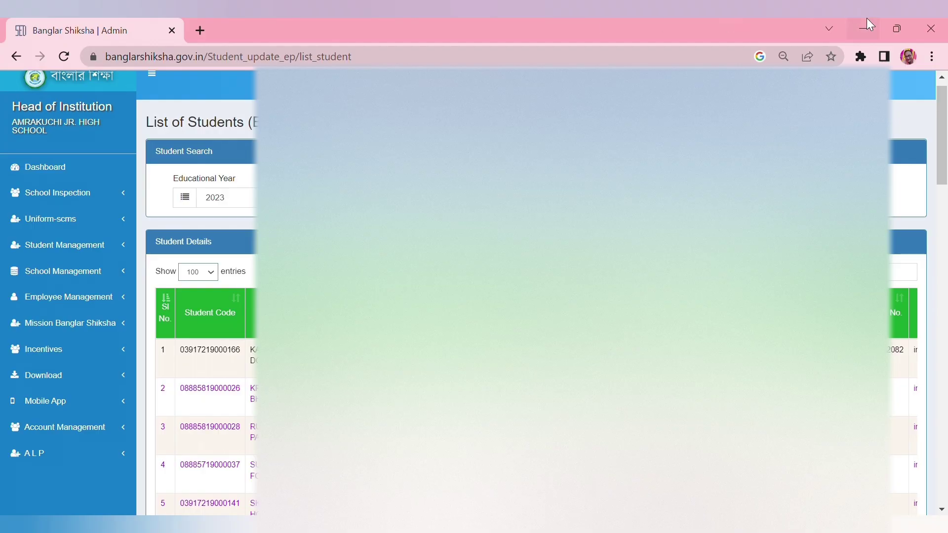
- Select and copy all 39 student rows, then minimize the browser to the desktop
{"action": "scroll", "coordinate": [231, 337], "scroll_direction": "up", "scroll_amount": 1}
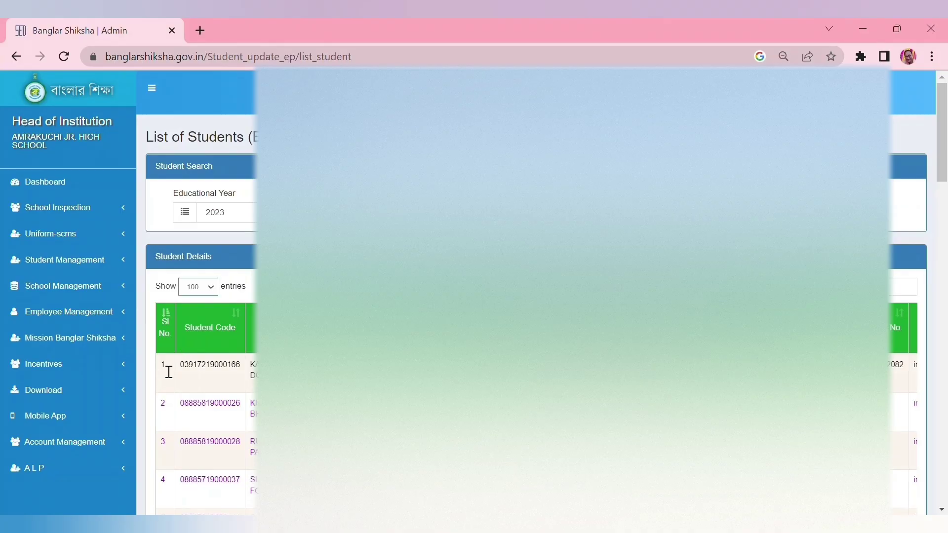
{"action": "left_click_drag", "start_coordinate": [169, 371], "coordinate": [212, 71]}
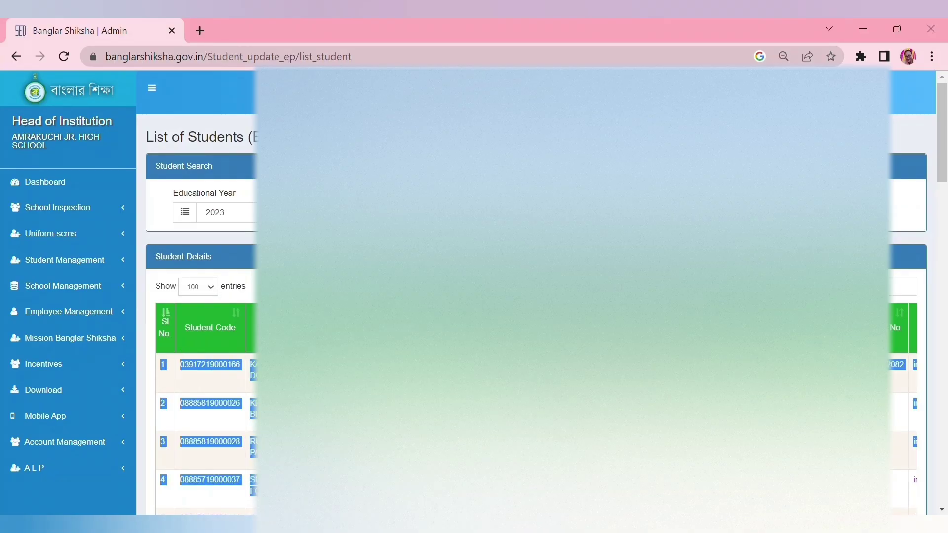
{"action": "scroll", "coordinate": [535, 296], "scroll_direction": "down", "scroll_amount": 5}
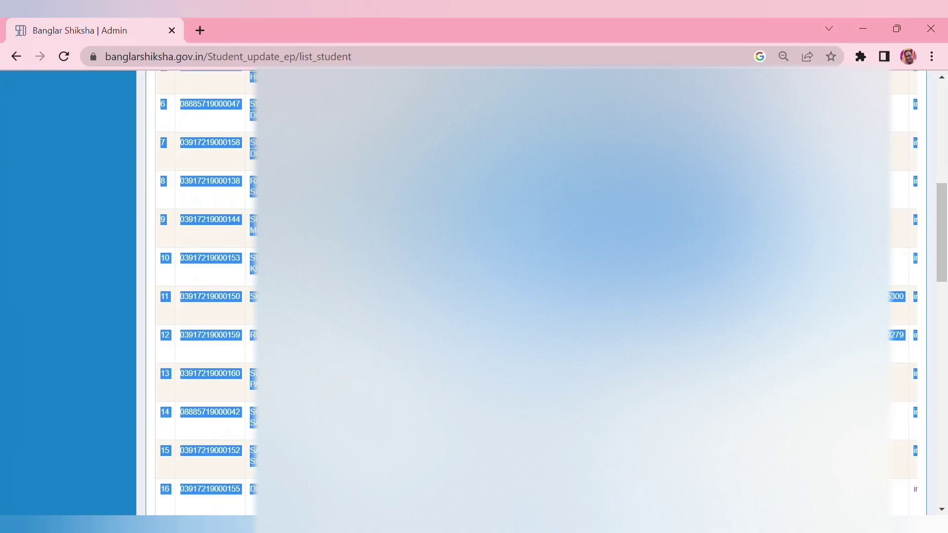
{"action": "scroll", "coordinate": [536, 296], "scroll_direction": "down", "scroll_amount": 3}
{"action": "scroll", "coordinate": [536, 297], "scroll_direction": "down", "scroll_amount": 5}
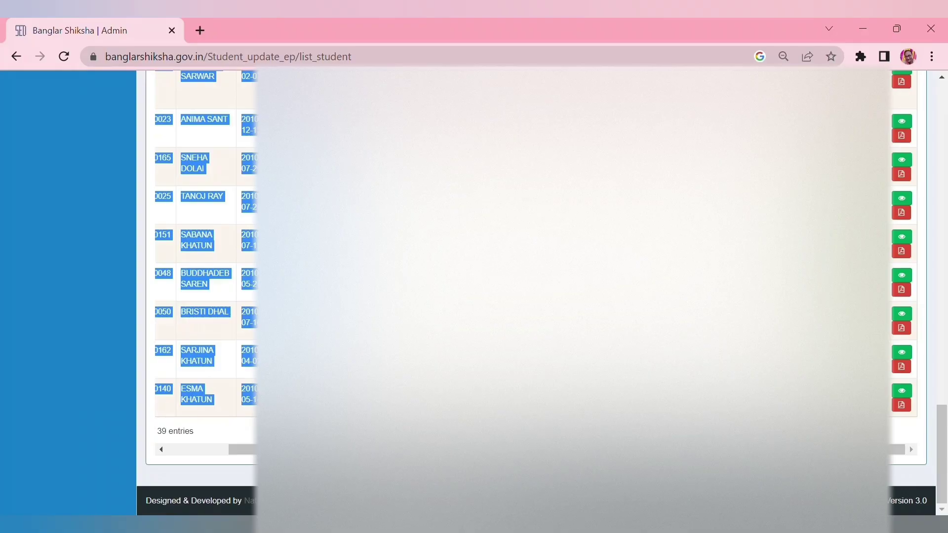
{"action": "key", "text": "alt+Tab"}
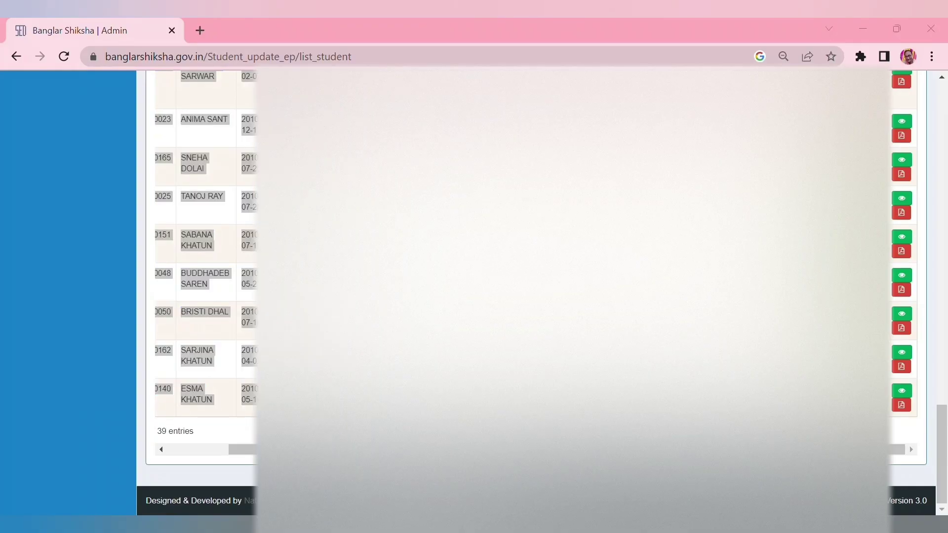
{"action": "key", "text": "super+d"}
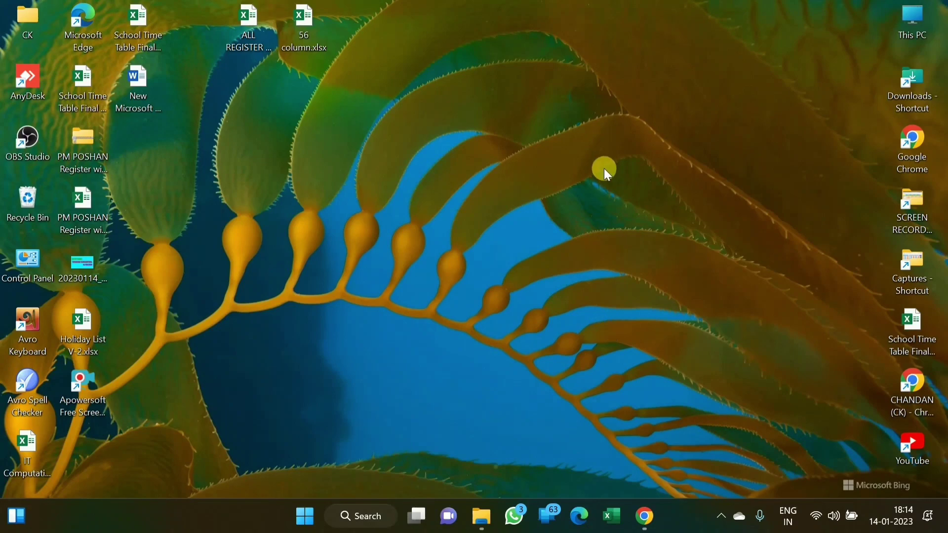
- Create 'New Microsoft Excel Worksheet.xlsx' on the desktop, keeping the default name
{"action": "right_click", "coordinate": [607, 170]}
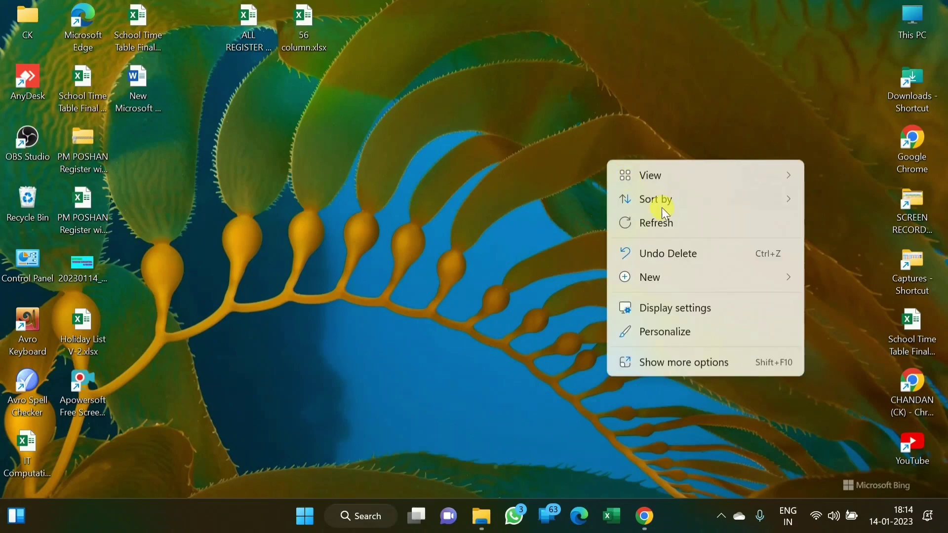
{"action": "mouse_move", "coordinate": [704, 277]}
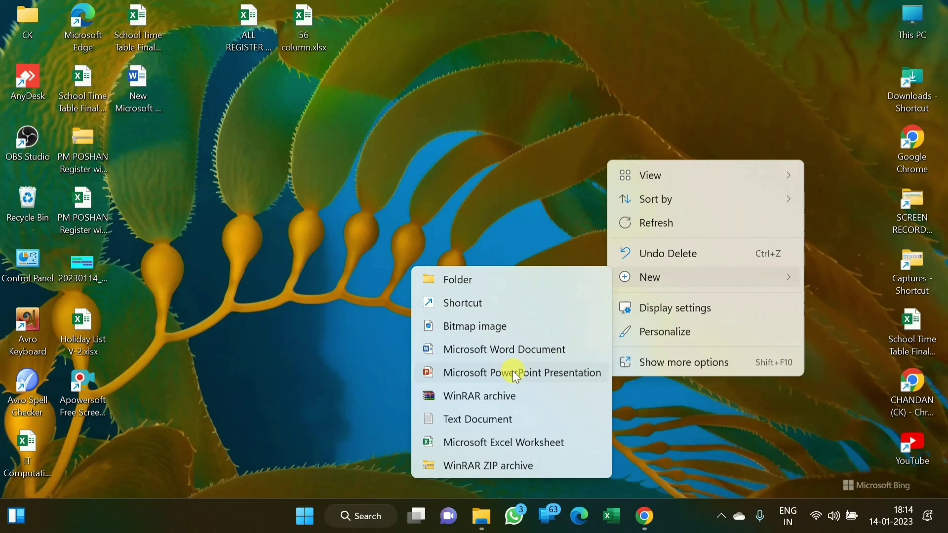
{"action": "left_click", "coordinate": [495, 441]}
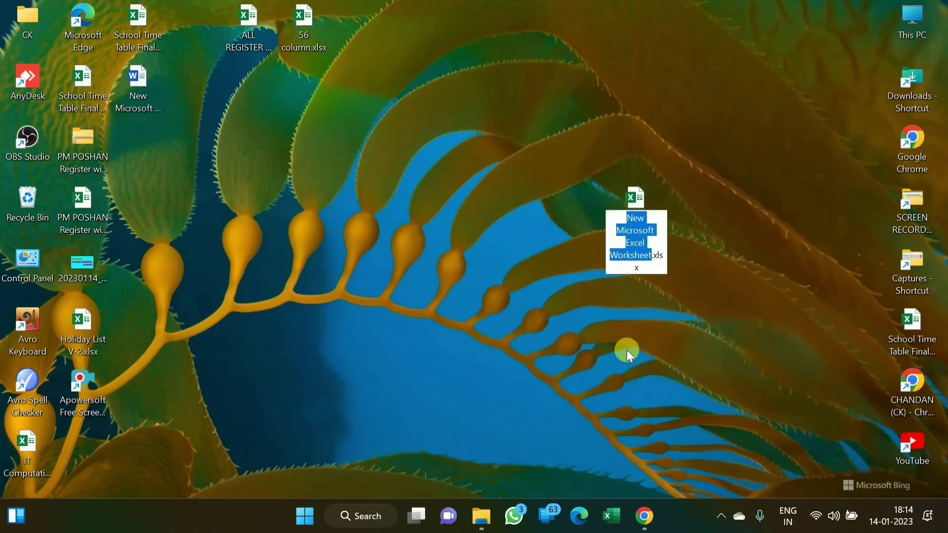
{"action": "key", "text": "Return"}
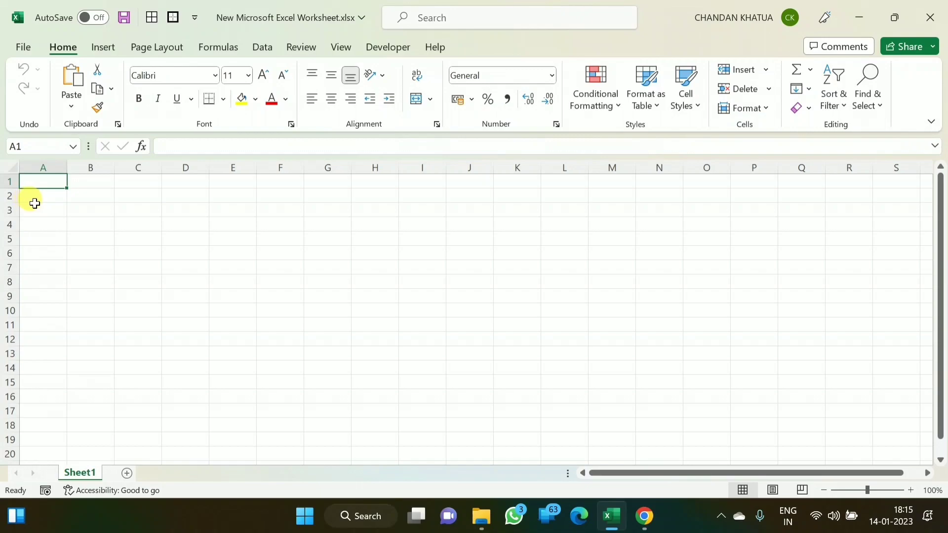
- Paste the student list starting at cell A2 and set its font size to 9
{"action": "left_click", "coordinate": [38, 203]}
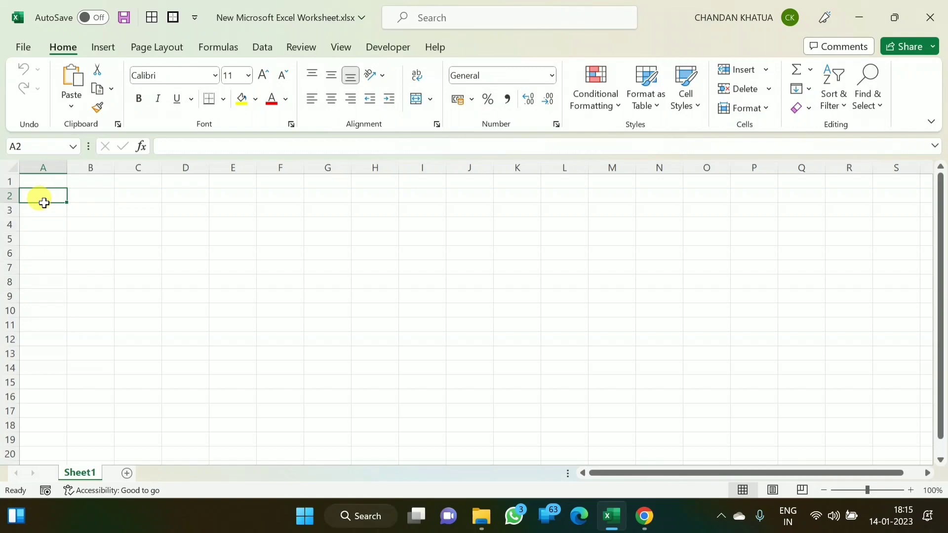
{"action": "key", "text": "ctrl+v"}
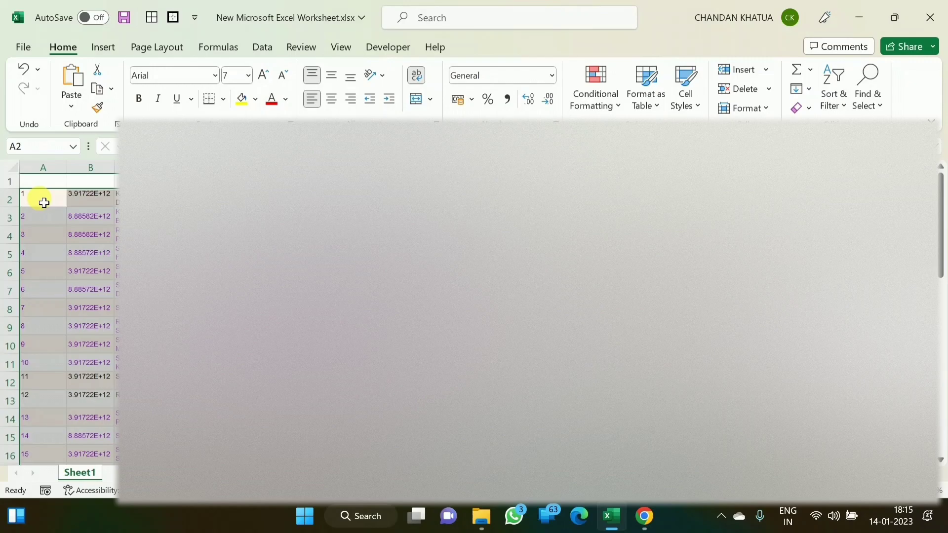
{"action": "left_click", "coordinate": [248, 75]}
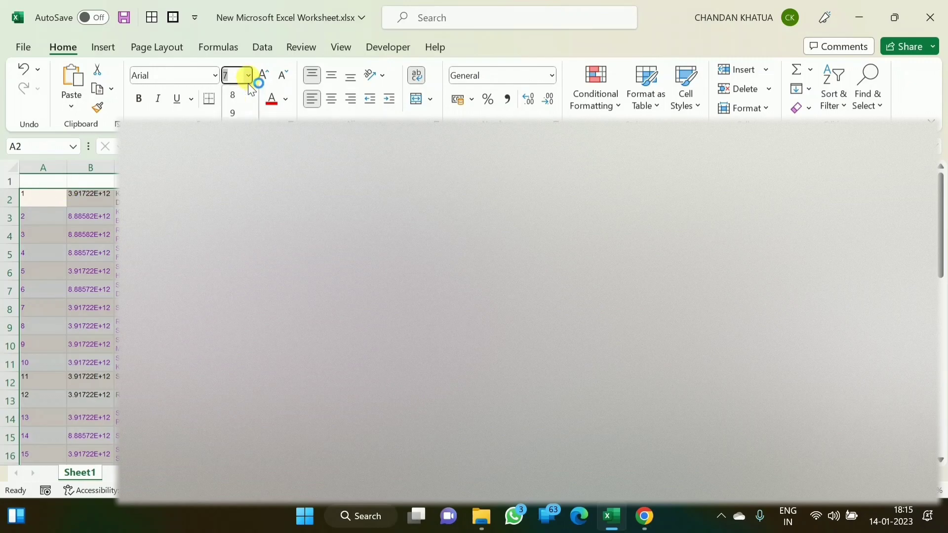
{"action": "left_click", "coordinate": [233, 113]}
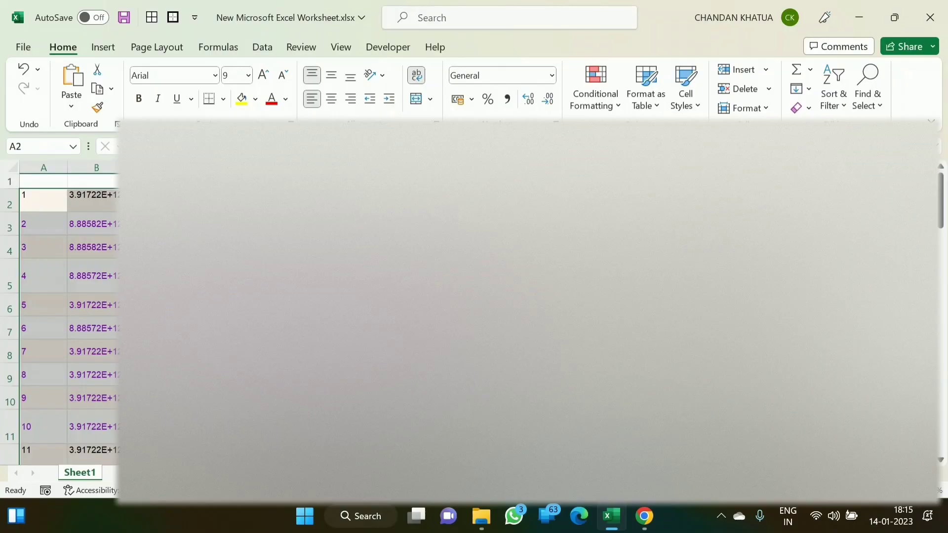
- AutoFit column A to its contents with Alt+H, O, I
{"action": "key", "text": "alt"}
{"action": "key", "text": "h"}
{"action": "key", "text": "o"}
{"action": "key", "text": "i"}
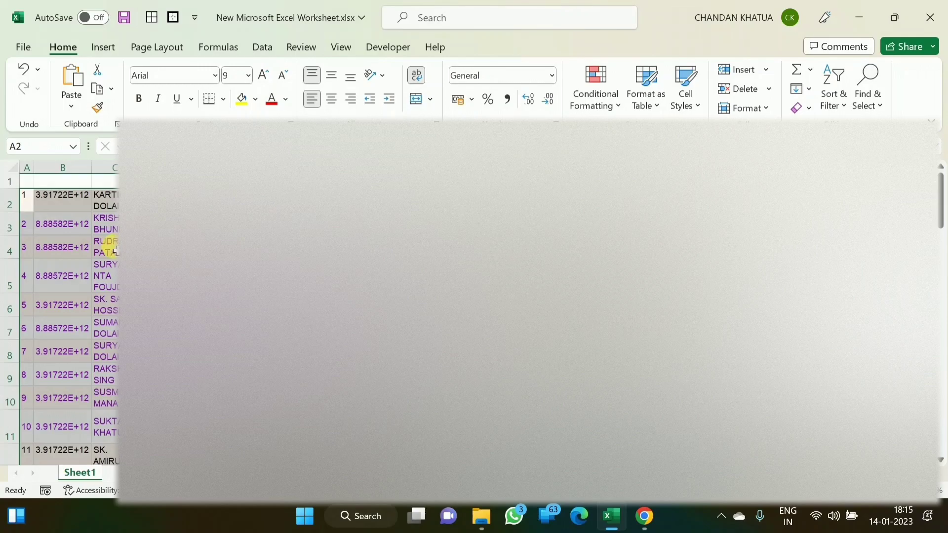
{"action": "left_click", "coordinate": [82, 208]}
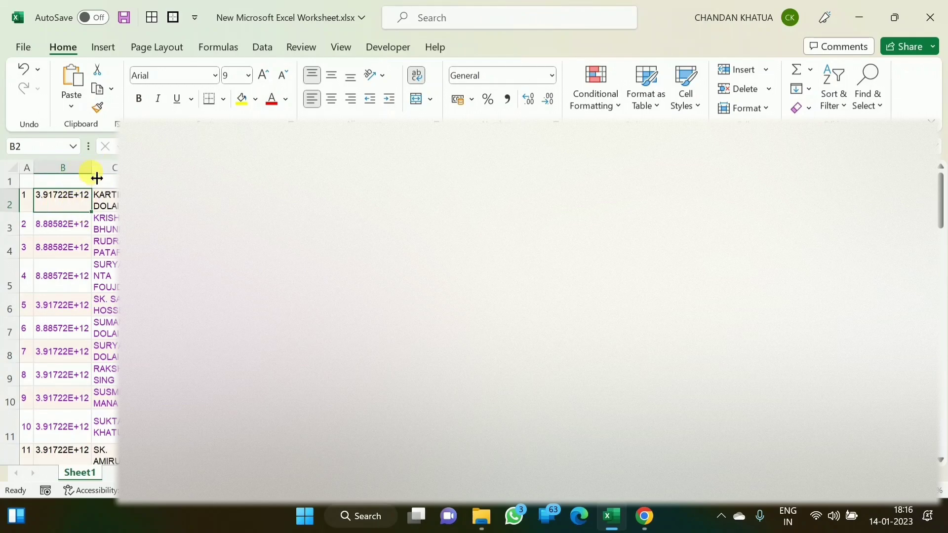
- Widen column B and apply the Custom number format 0 so full 13-digit IDs show
{"action": "left_click_drag", "start_coordinate": [96, 178], "coordinate": [132, 178]}
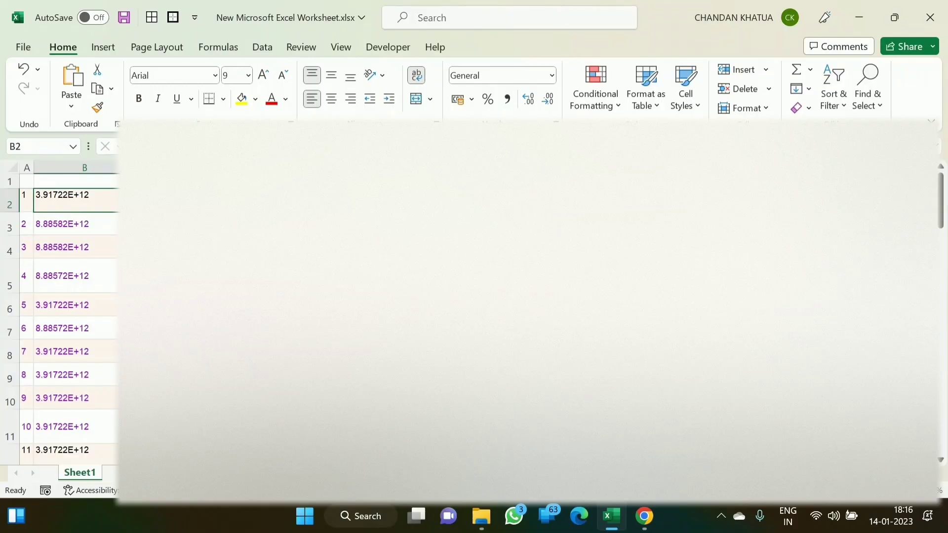
{"action": "left_click", "coordinate": [105, 168]}
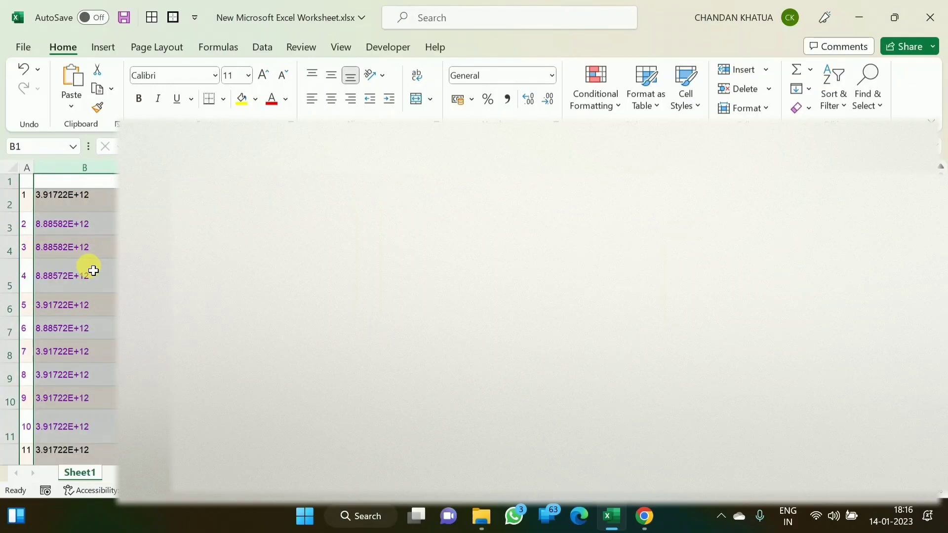
{"action": "right_click", "coordinate": [89, 268]}
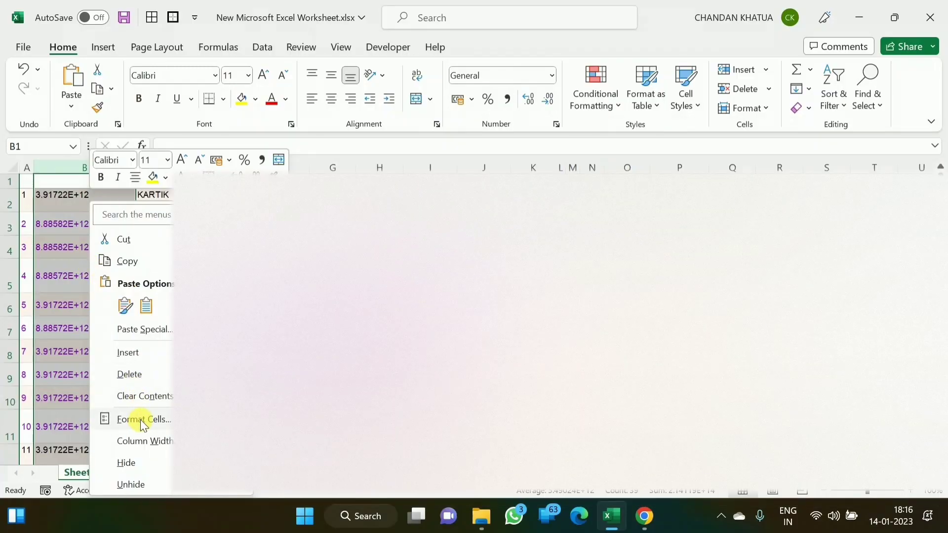
{"action": "left_click", "coordinate": [141, 421]}
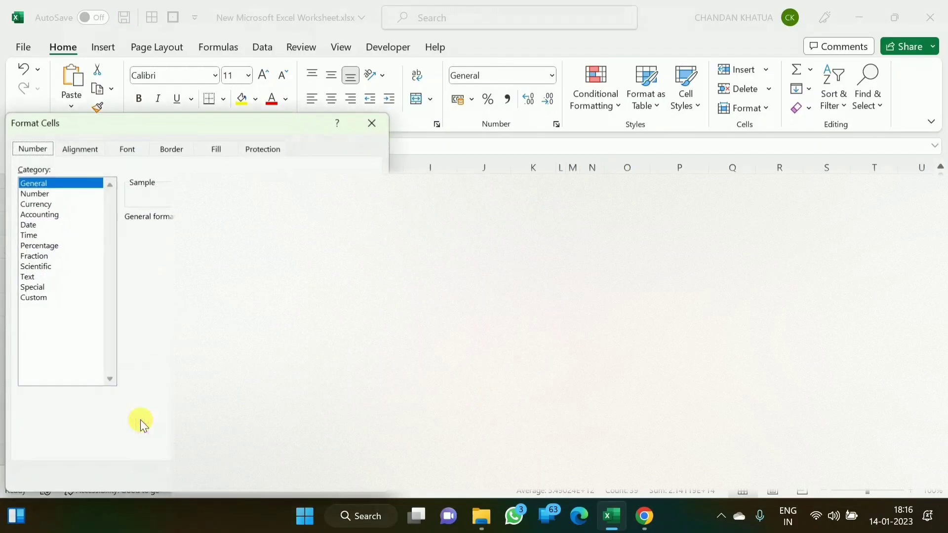
{"action": "left_click", "coordinate": [38, 298]}
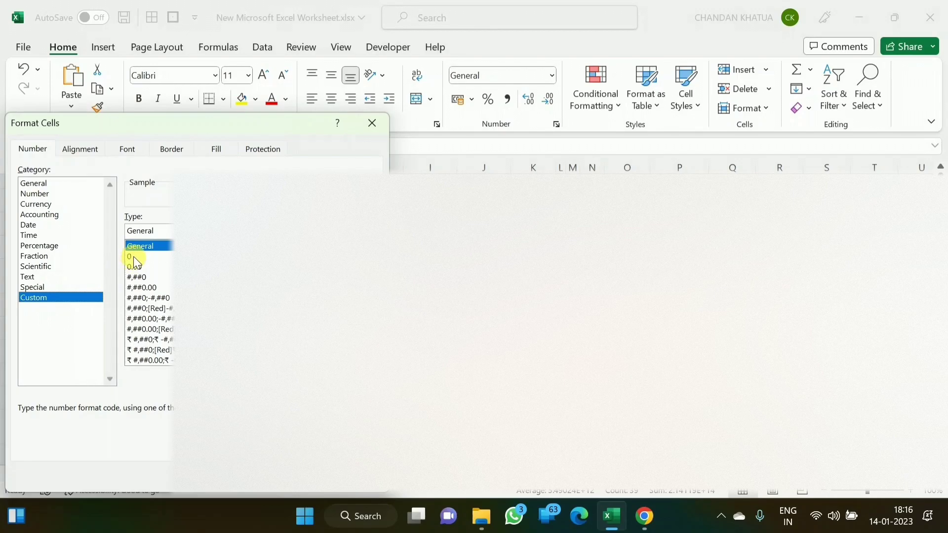
{"action": "left_click", "coordinate": [129, 256]}
{"action": "key", "text": "Return"}
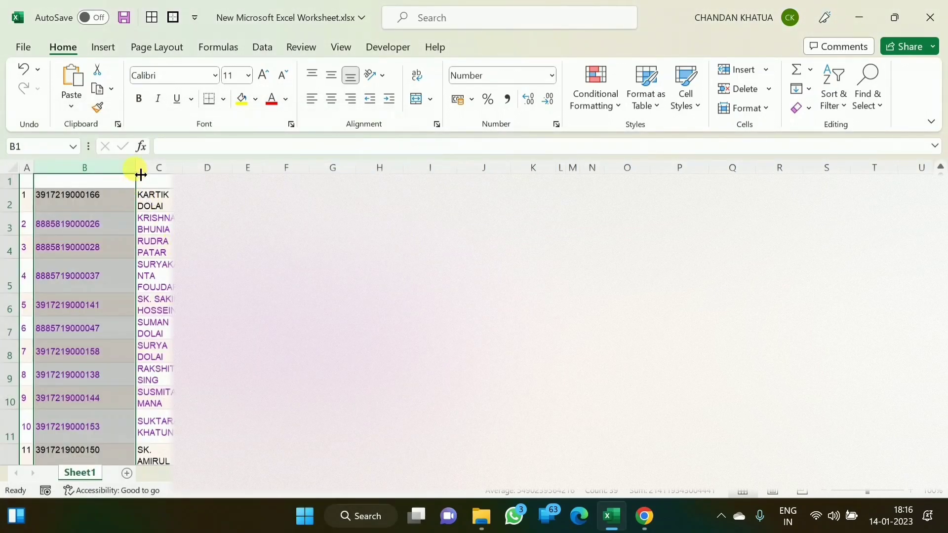
{"action": "left_click_drag", "start_coordinate": [140, 175], "coordinate": [115, 179]}
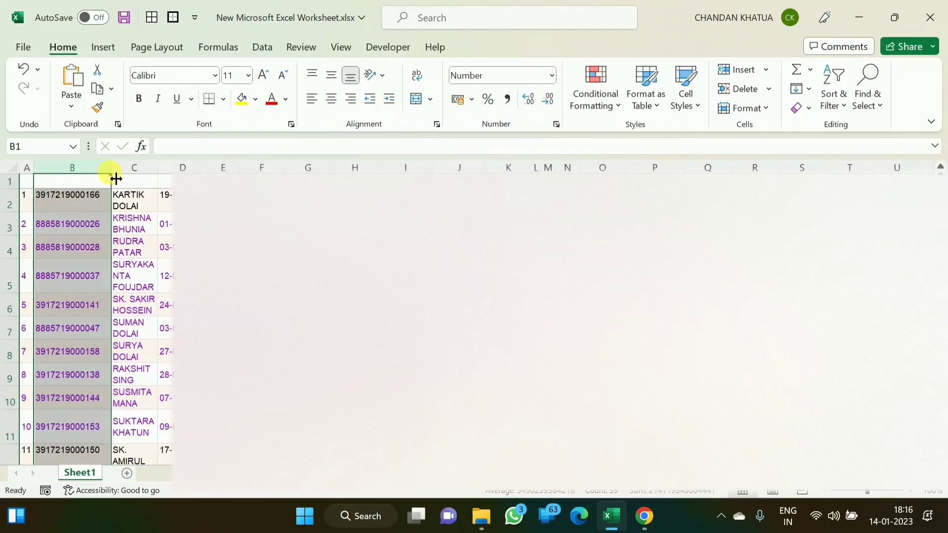
{"action": "left_click_drag", "start_coordinate": [115, 171], "coordinate": [120, 172]}
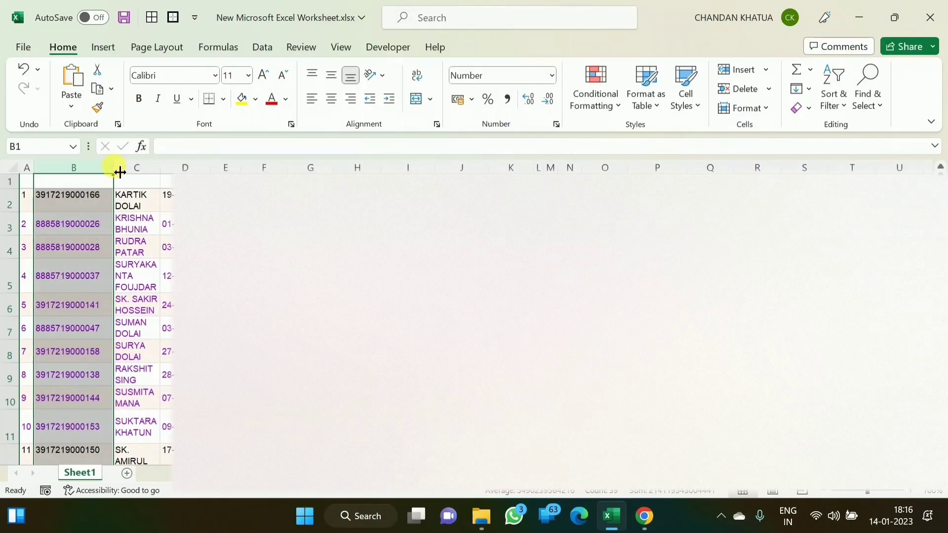
{"action": "left_click", "coordinate": [42, 204]}
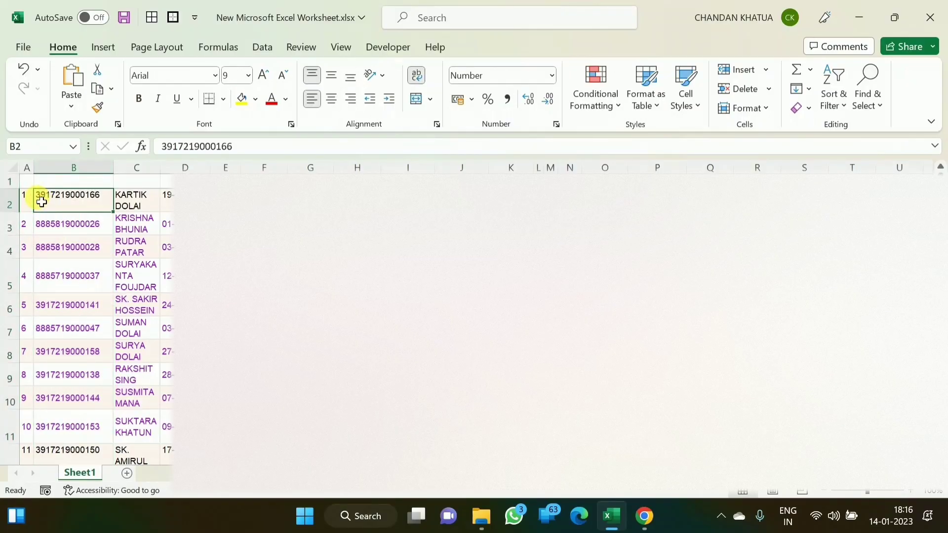
{"action": "double_click", "coordinate": [42, 202]}
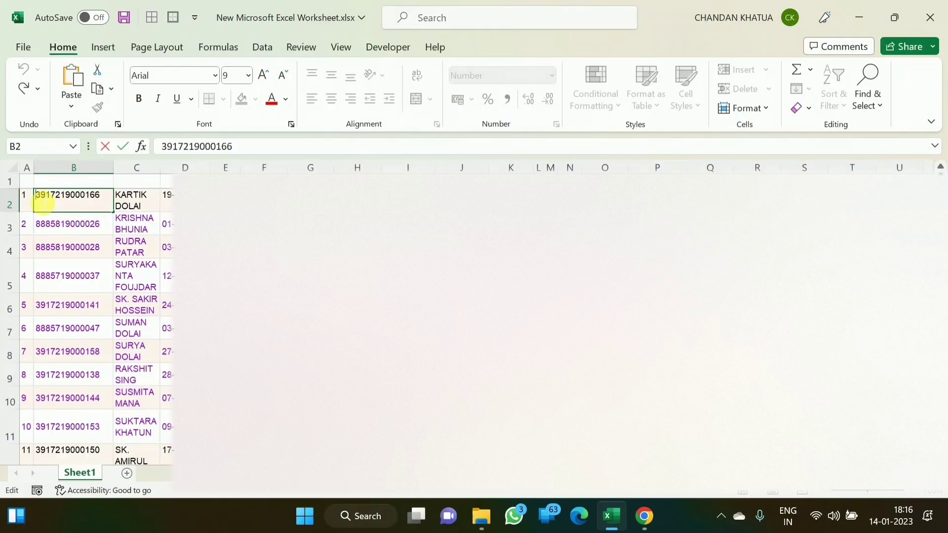
{"action": "type", "text": "0"}
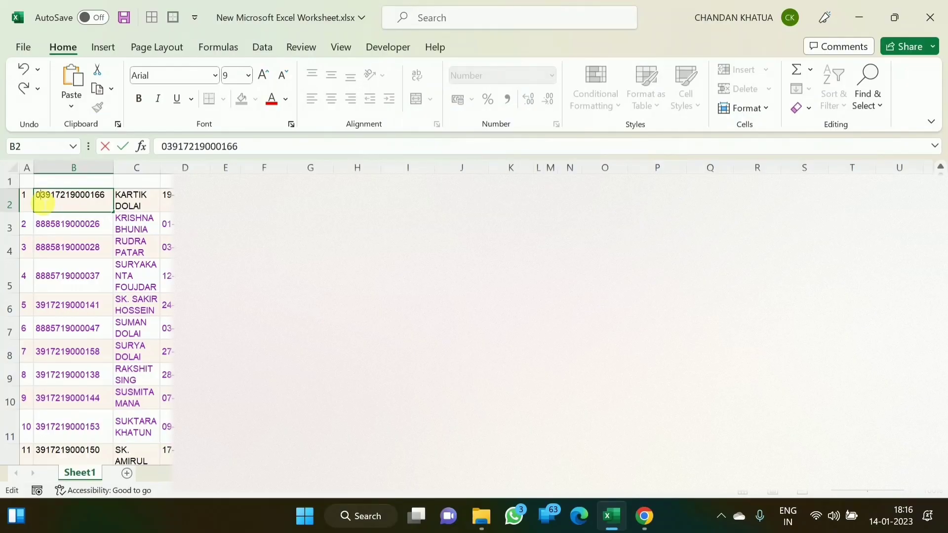
{"action": "key", "text": "Return"}
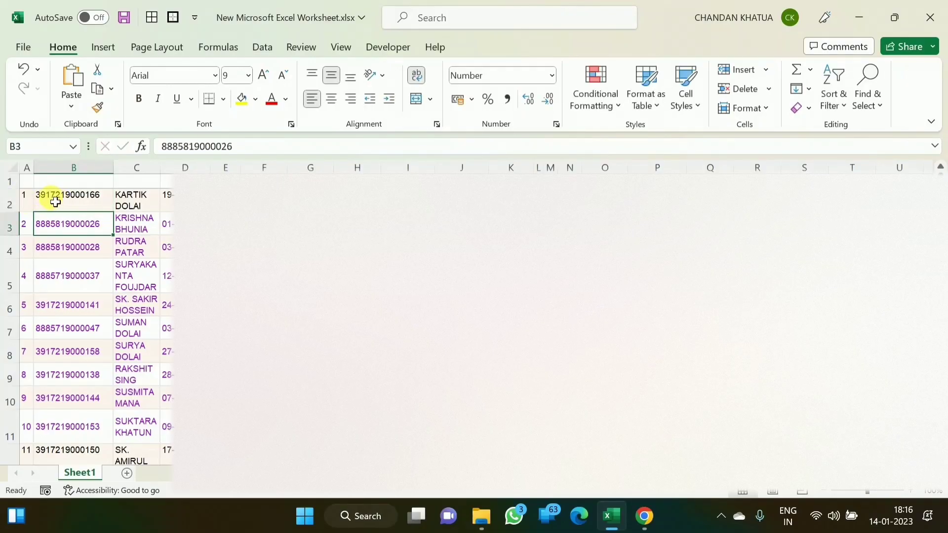
{"action": "left_click", "coordinate": [42, 199]}
{"action": "double_click", "coordinate": [42, 199]}
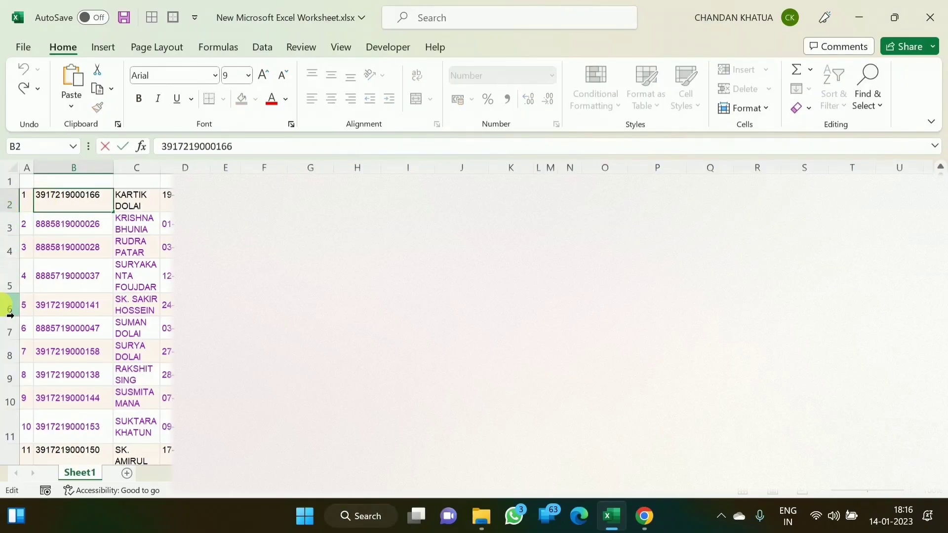
{"action": "type", "text": "'"}
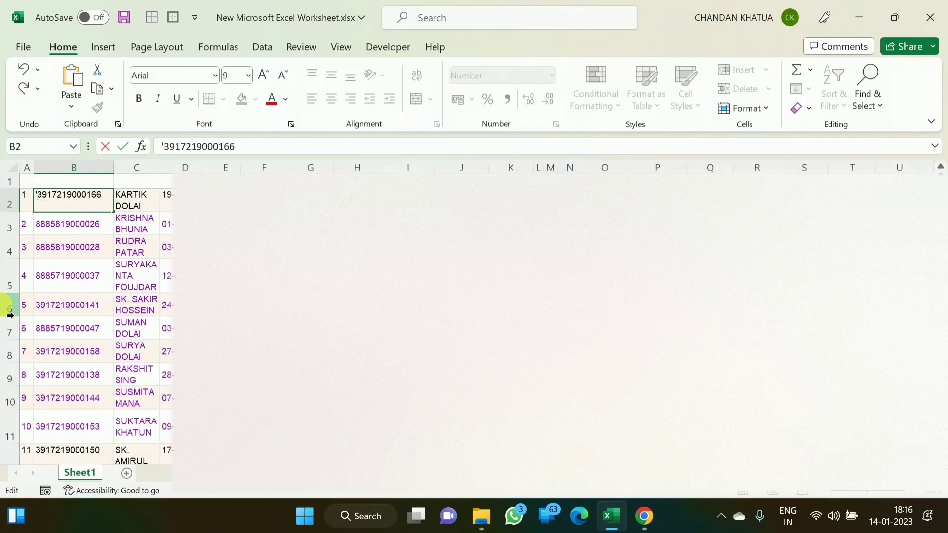
{"action": "type", "text": "0"}
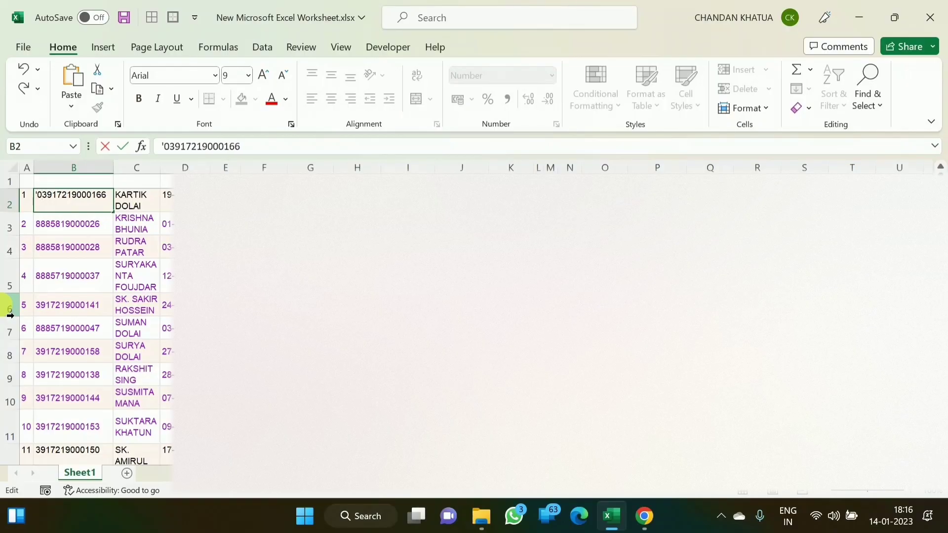
{"action": "key", "text": "Return"}
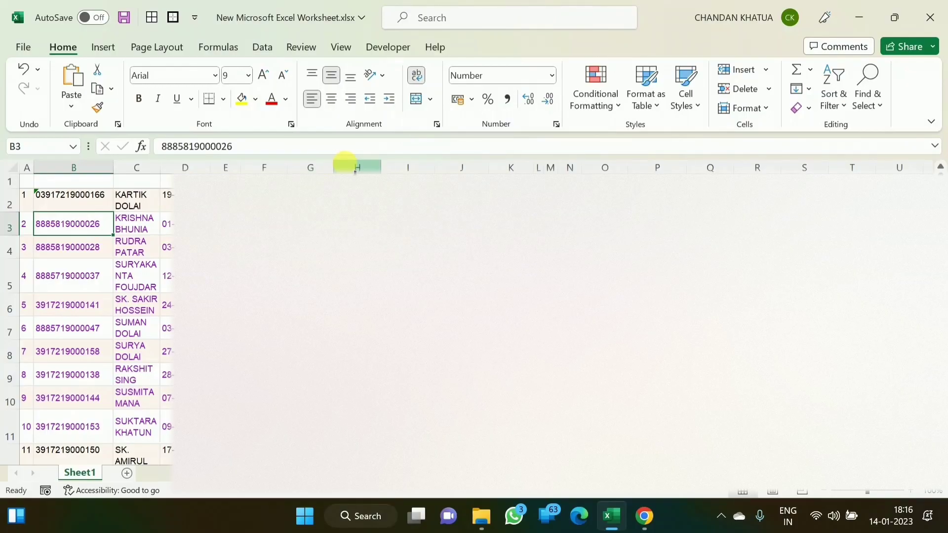
- Delete column I and columns M–Q, then widen column M to 285 pixels
{"action": "left_click", "coordinate": [398, 166]}
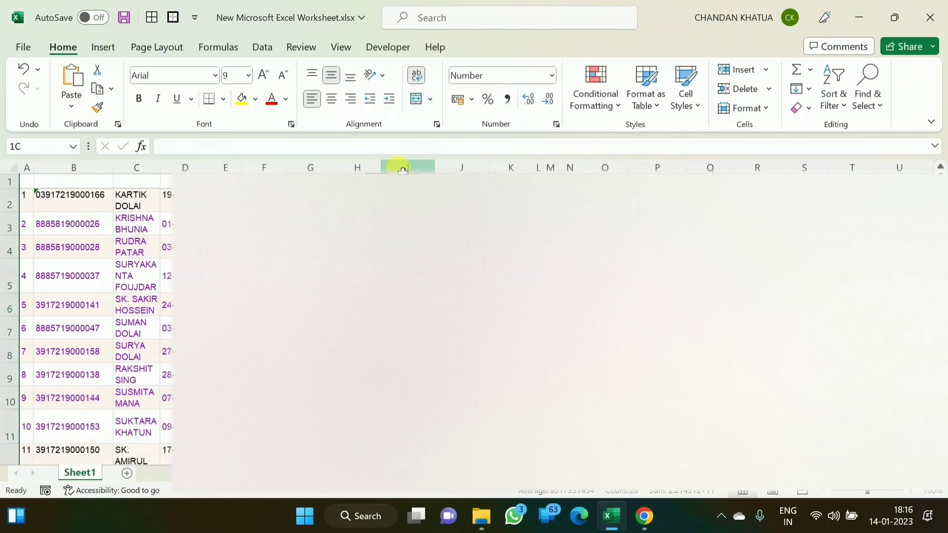
{"action": "left_click", "coordinate": [744, 89]}
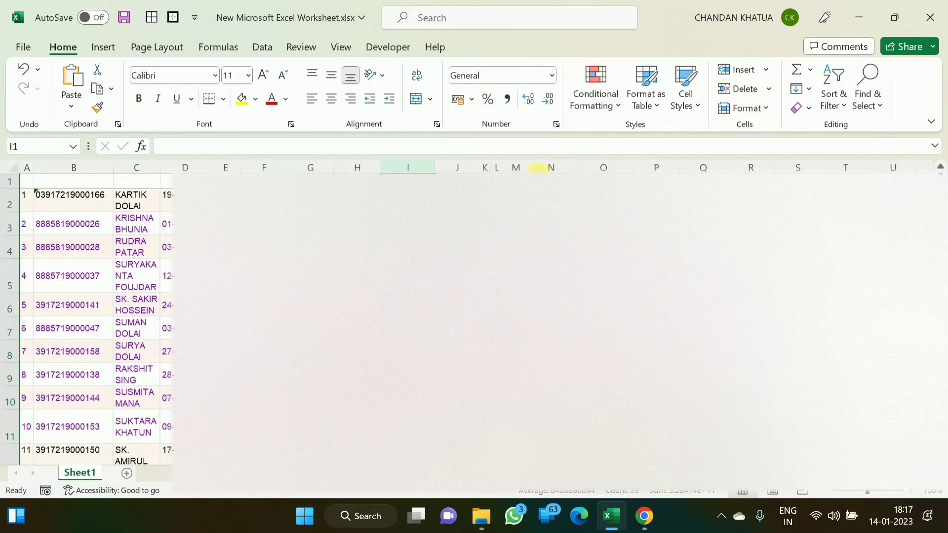
{"action": "left_click", "coordinate": [516, 168]}
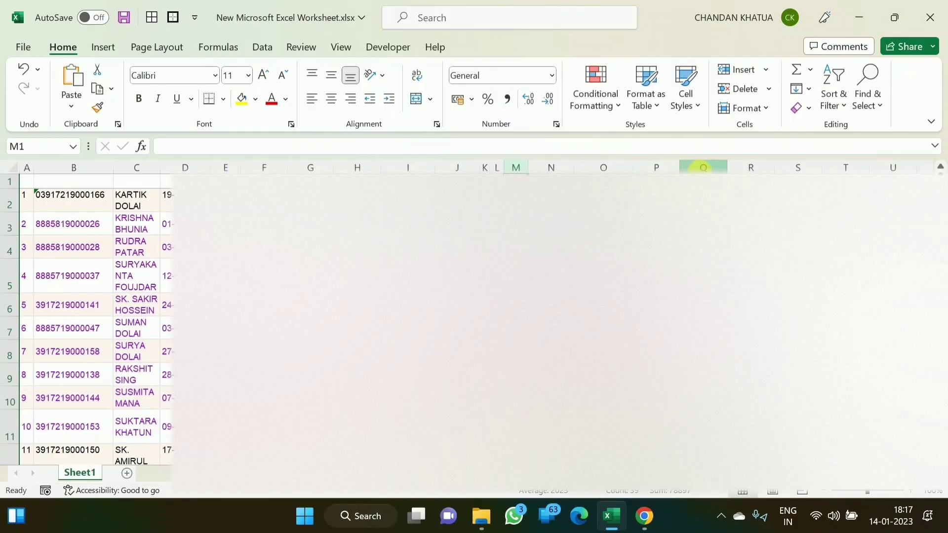
{"action": "left_click", "coordinate": [703, 167], "text": "shift"}
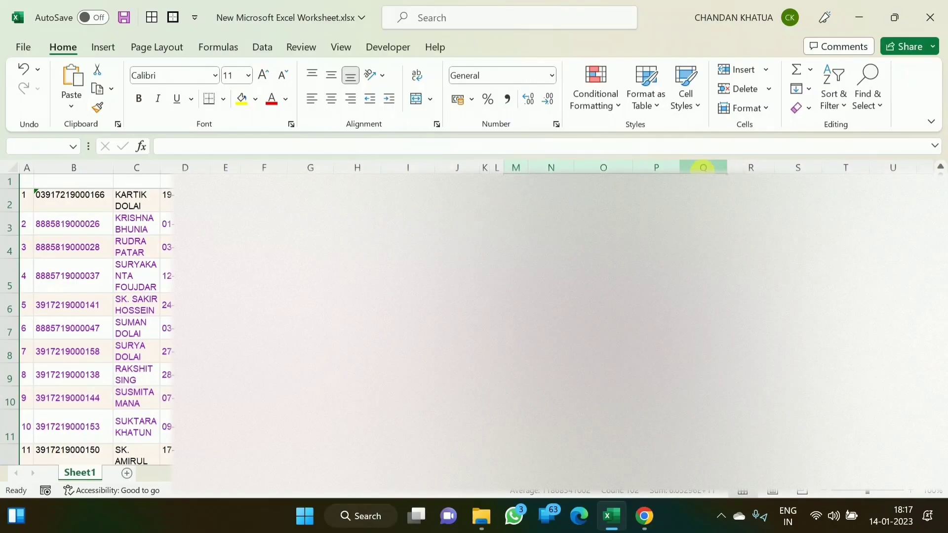
{"action": "left_click", "coordinate": [737, 89]}
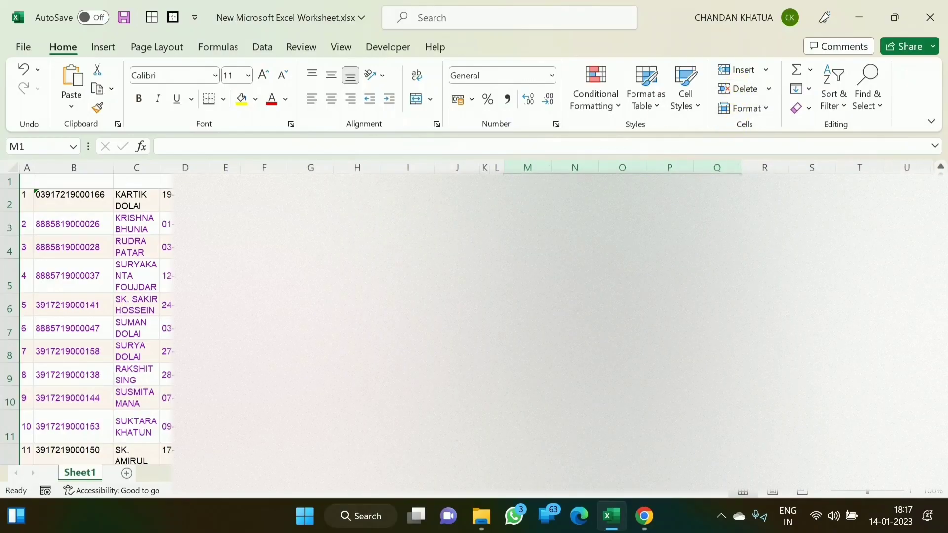
{"action": "left_click", "coordinate": [527, 224]}
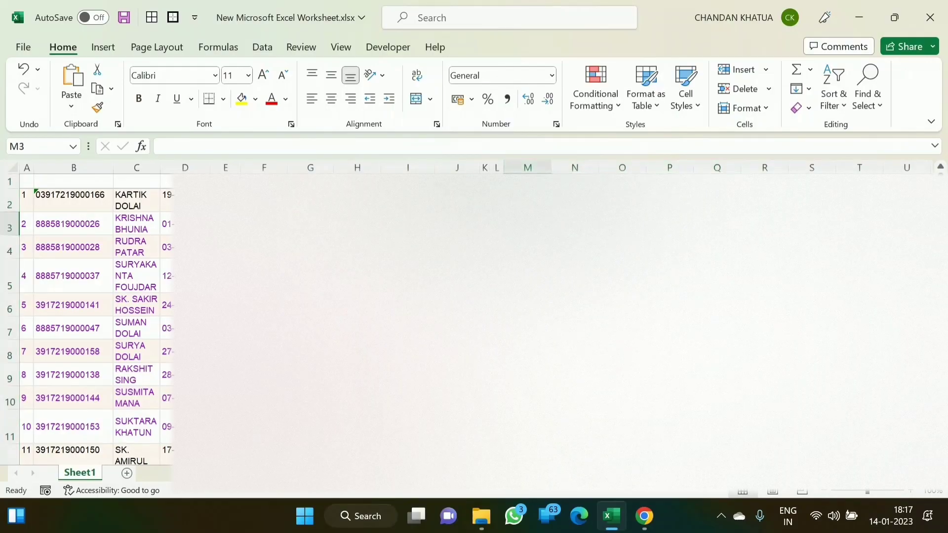
{"action": "left_click_drag", "start_coordinate": [553, 168], "coordinate": [691, 171]}
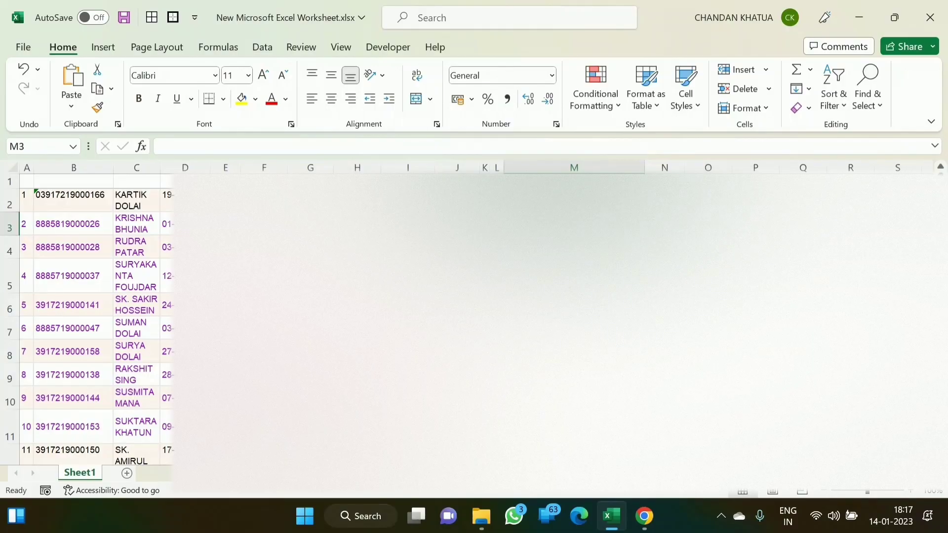
- Select the student data from A2 and apply All Borders through row 40
{"action": "left_click", "coordinate": [27, 198]}
{"action": "scroll", "coordinate": [94, 316], "scroll_direction": "down", "scroll_amount": 2}
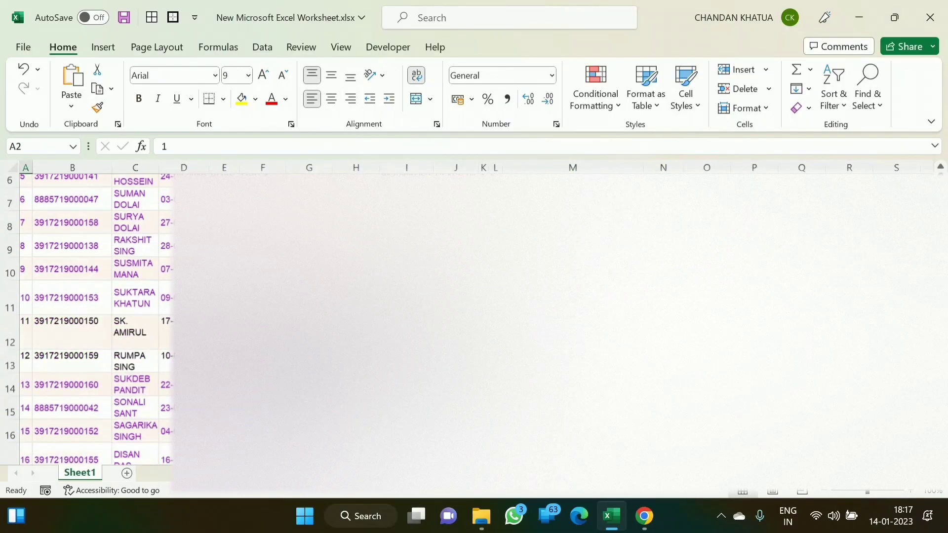
{"action": "scroll", "coordinate": [94, 316], "scroll_direction": "down", "scroll_amount": 3}
{"action": "scroll", "coordinate": [93, 316], "scroll_direction": "down", "scroll_amount": 4}
{"action": "scroll", "coordinate": [94, 316], "scroll_direction": "down", "scroll_amount": 2}
{"action": "scroll", "coordinate": [94, 316], "scroll_direction": "down", "scroll_amount": 1}
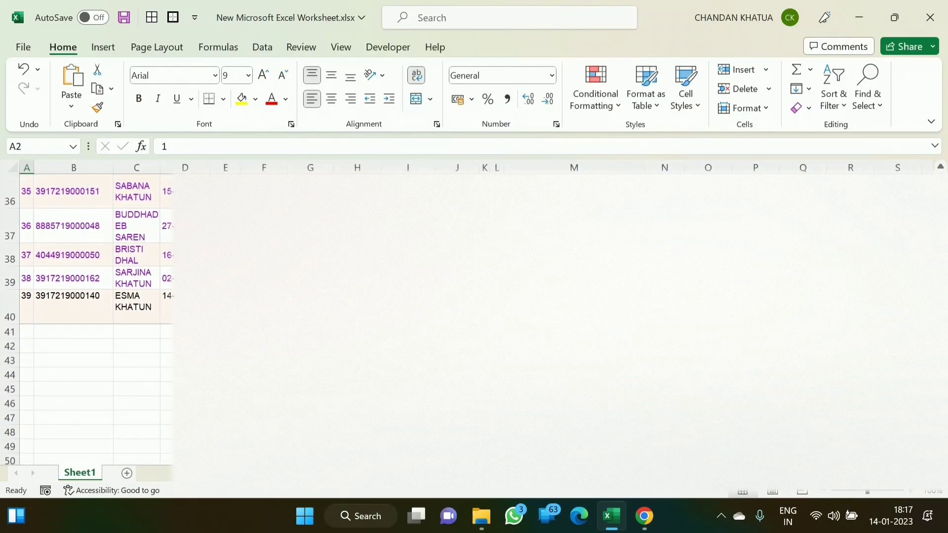
{"action": "key", "text": "ctrl+a"}
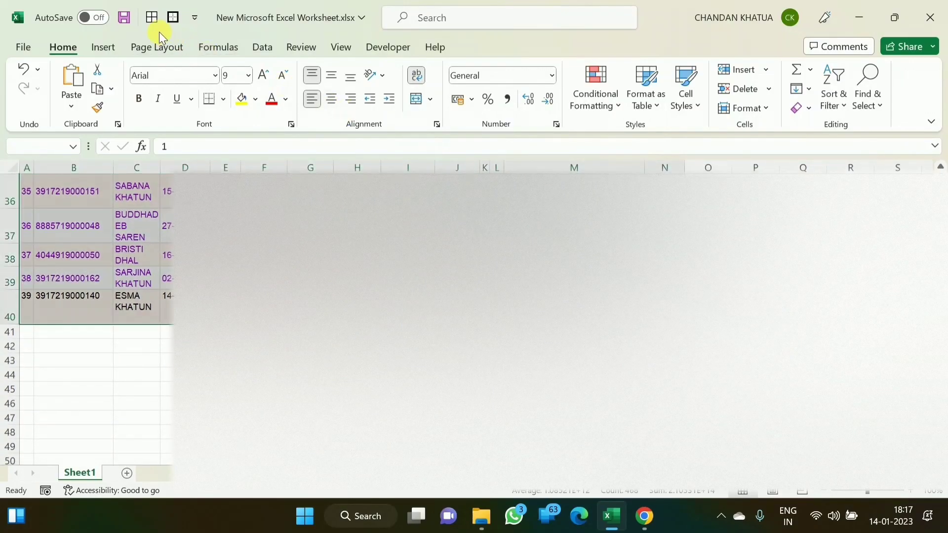
{"action": "left_click", "coordinate": [150, 21]}
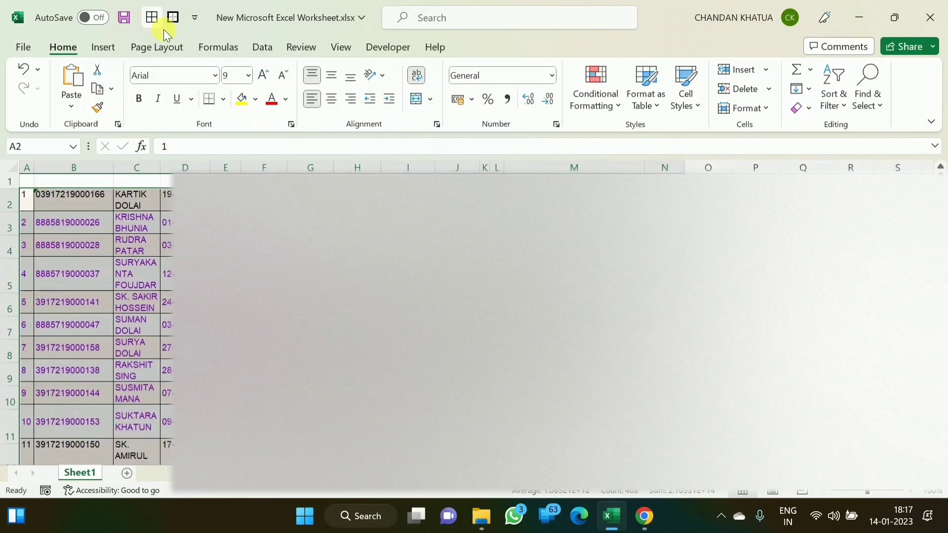
{"action": "left_click", "coordinate": [574, 274]}
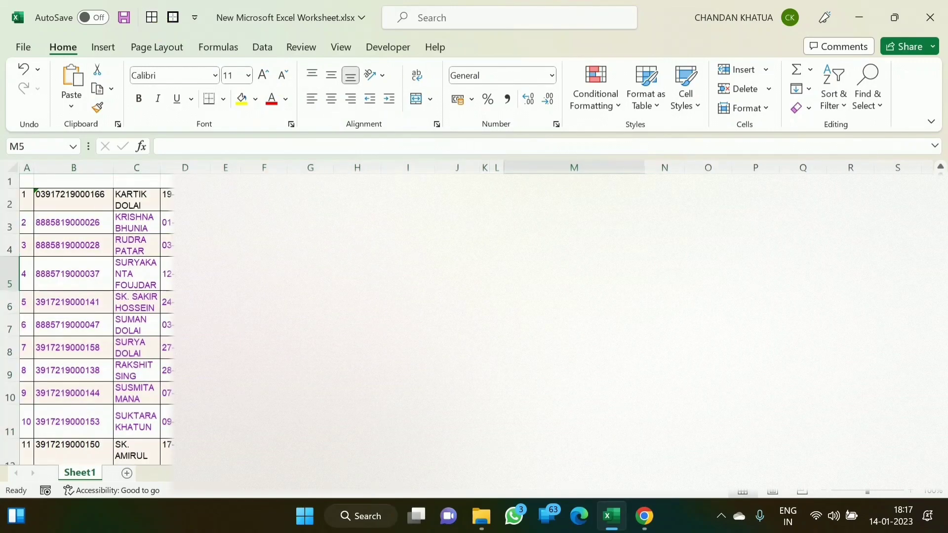